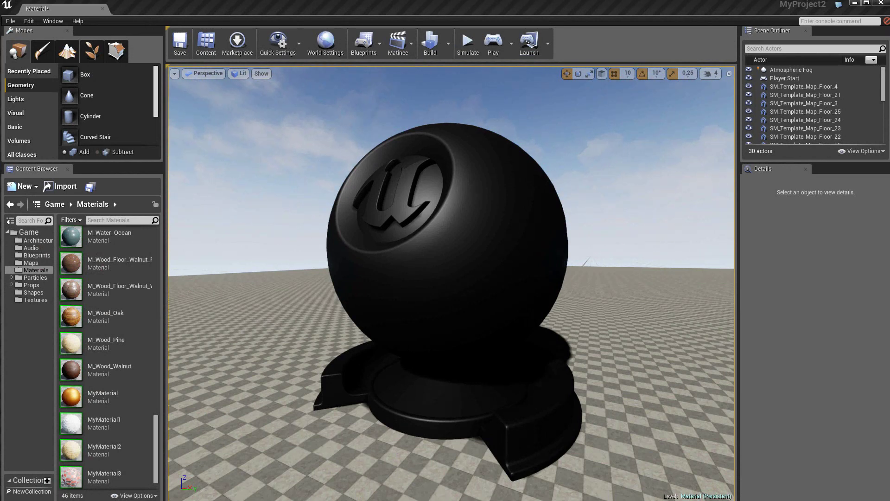
Step: Open the MyParent material in the material editor and add a Constant3Vector node
scroll(157, 441, "down", 1)
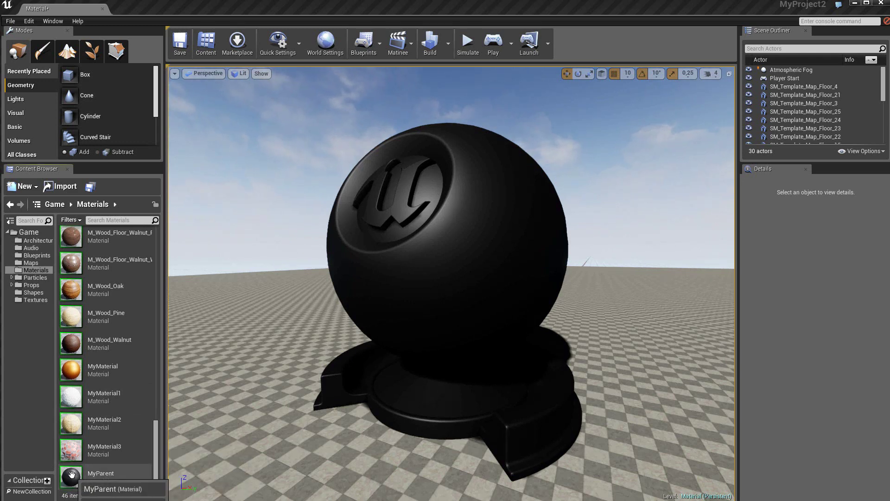
double_click(72, 474)
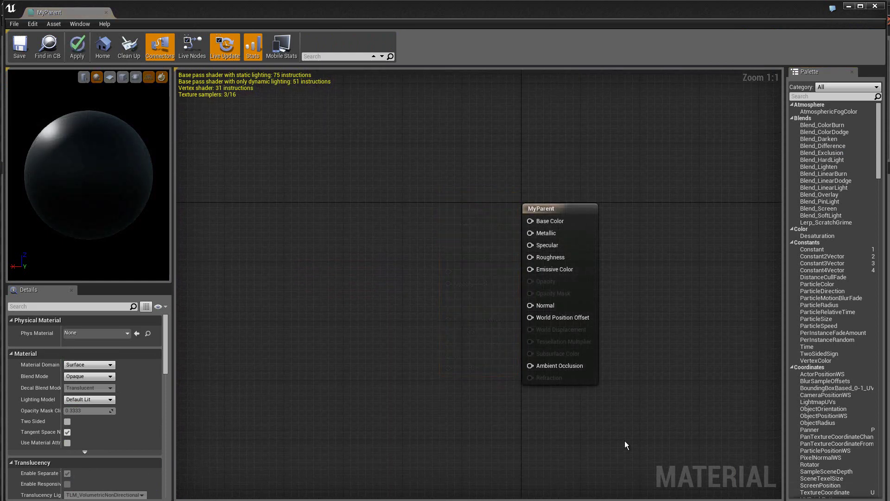
left_click_drag(824, 262, 365, 263)
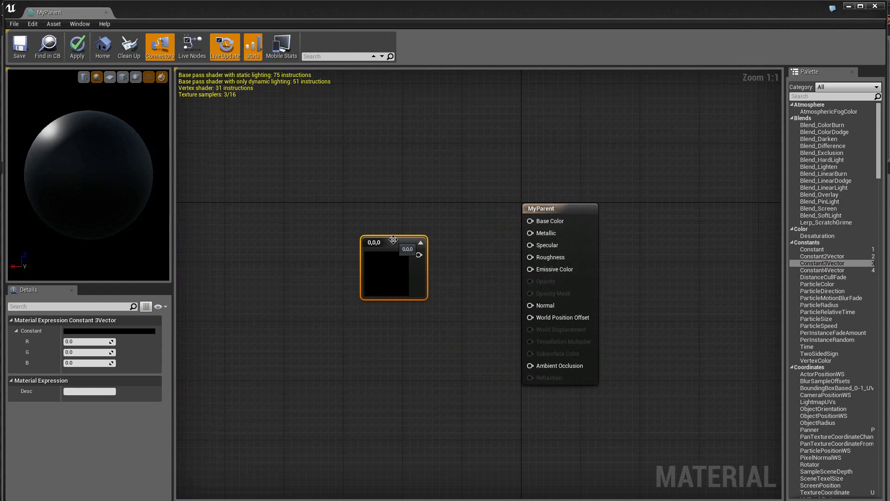
Step: Delete the Constant3Vector and filter the Palette by 'para' to list parameter nodes
key("Delete")
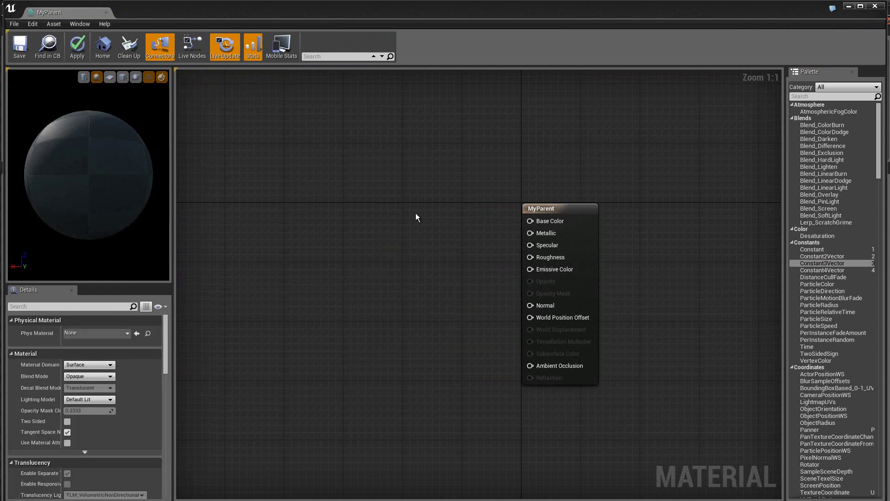
left_click(800, 96)
type("para")
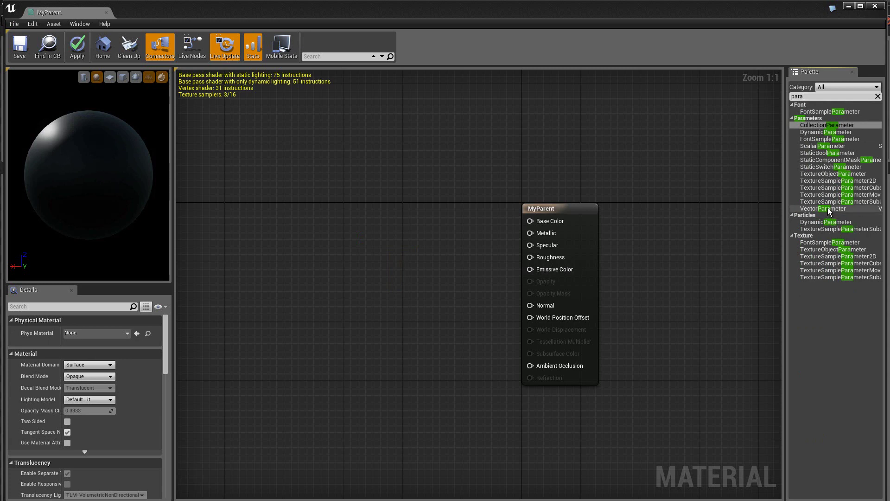
Step: Add a VectorParameter node named 'Base Color' and set its Group to Param Base
left_click_drag(829, 210, 377, 216)
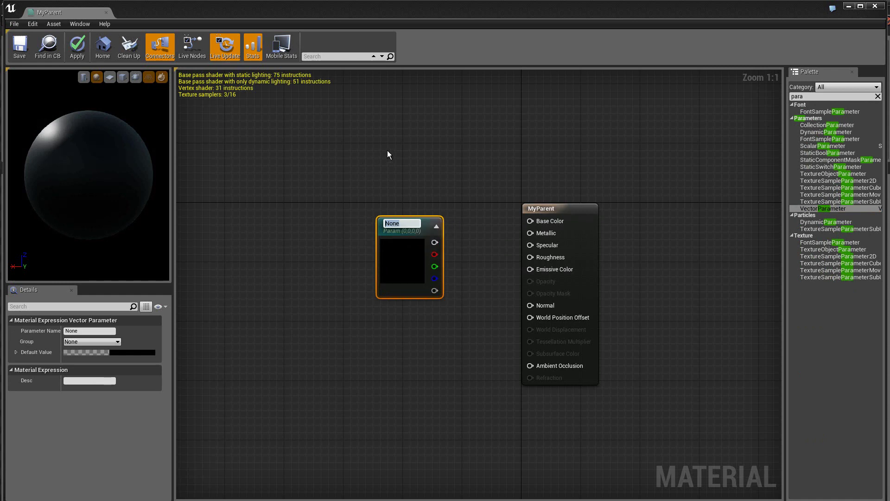
type("Base color")
left_click(441, 161)
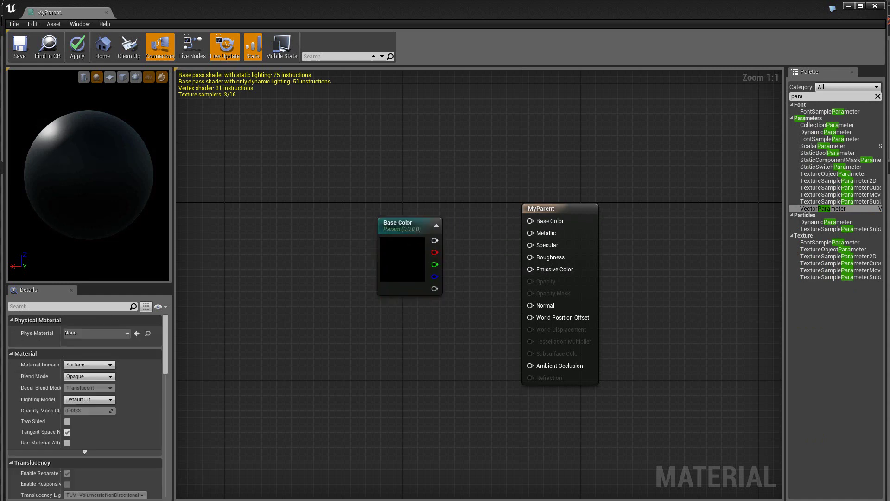
key("ctrl+z")
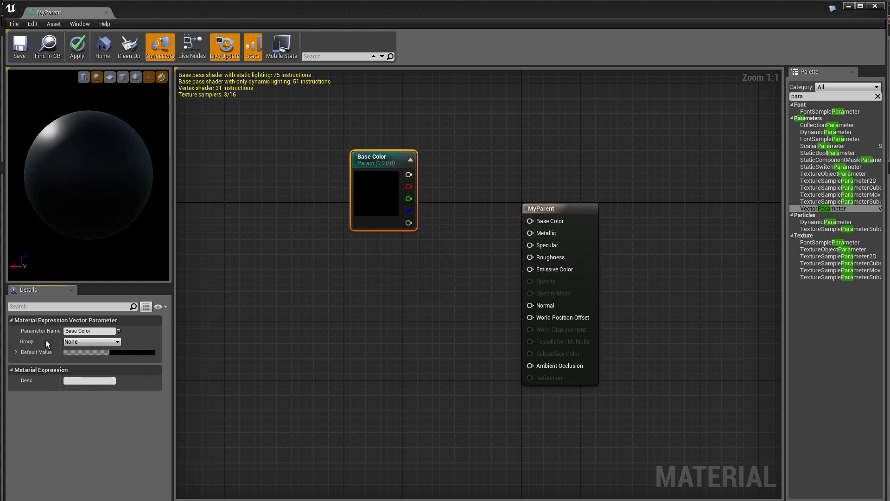
double_click(82, 343)
type("ne")
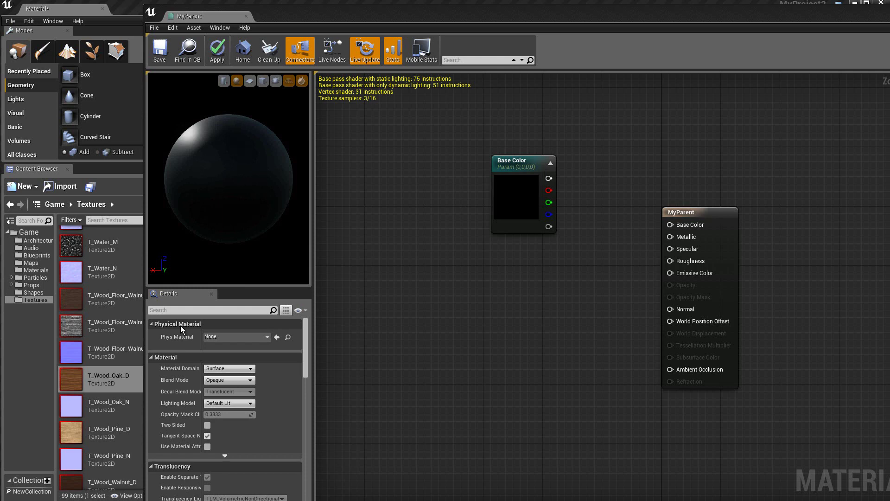
Step: Add a 'Base color texture' TextureSampleParameter2D using T_Wood_Oak_D, grouped under Param Base
left_click(77, 383)
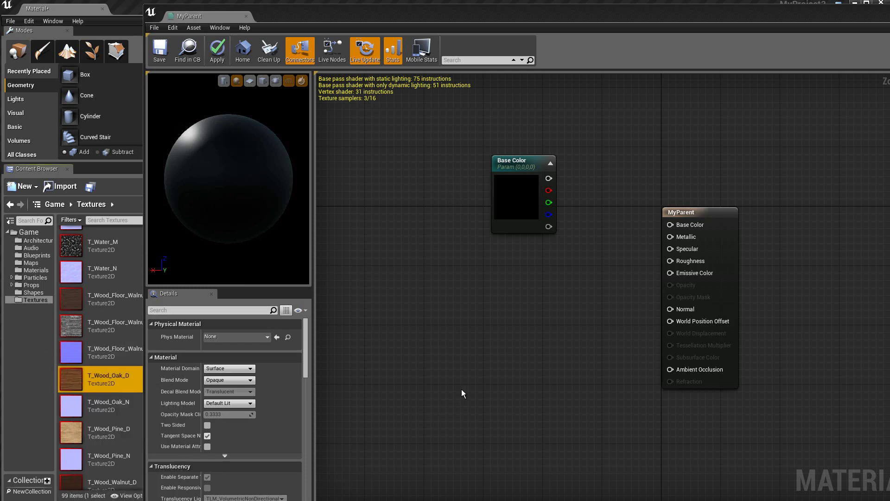
left_click_drag(655, 18, 529, 8)
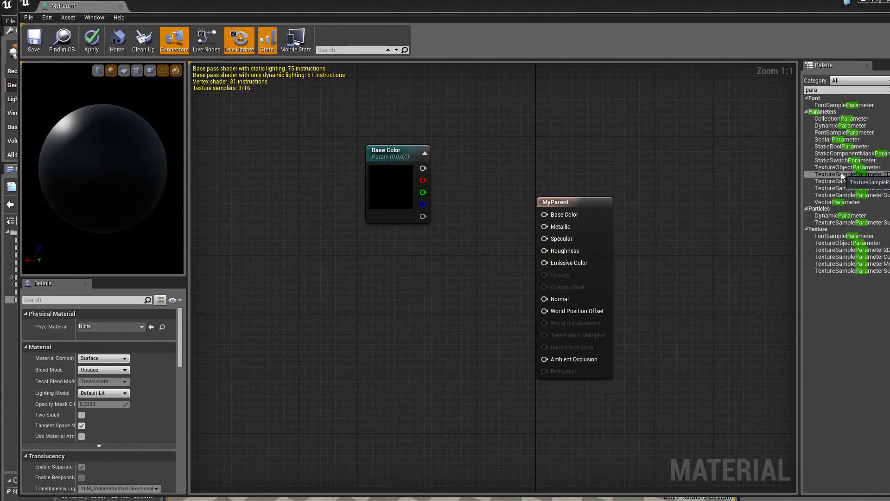
left_click_drag(842, 174, 338, 260)
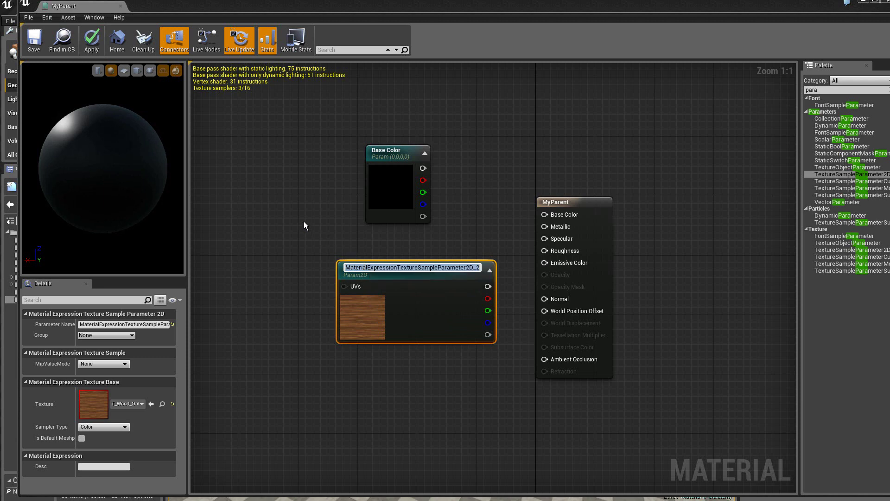
type("Base color texture")
key("Return")
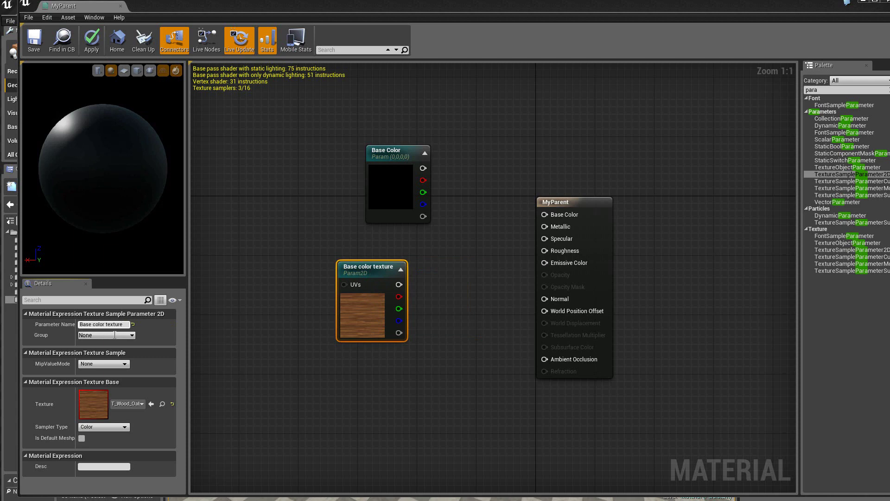
left_click(131, 335)
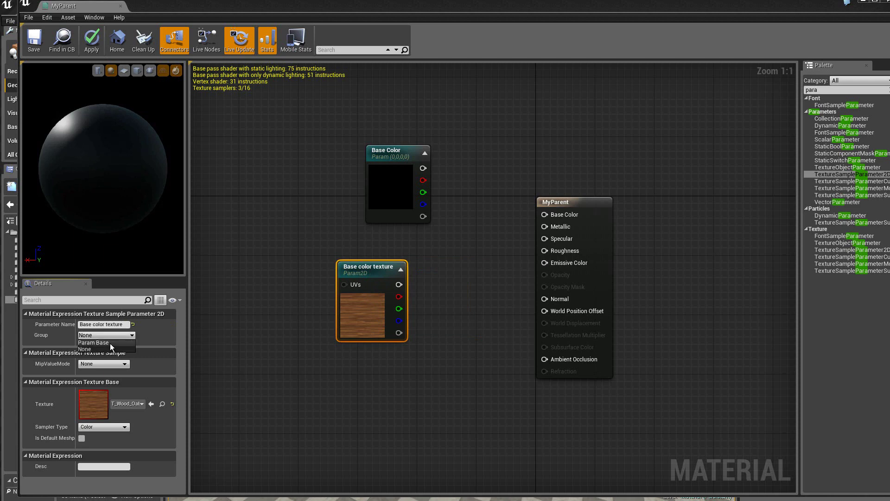
left_click(110, 343)
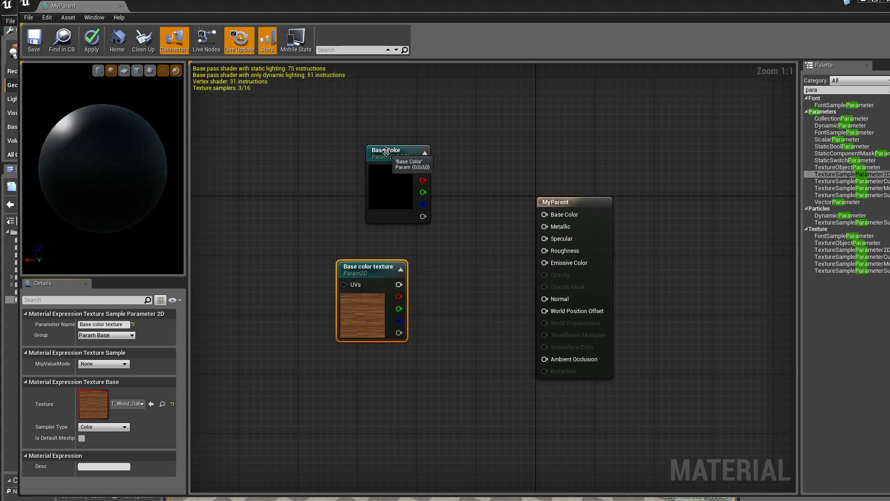
Step: Arrange the two parameter nodes and add a Multiply node from the Palette
left_click_drag(387, 154, 356, 129)
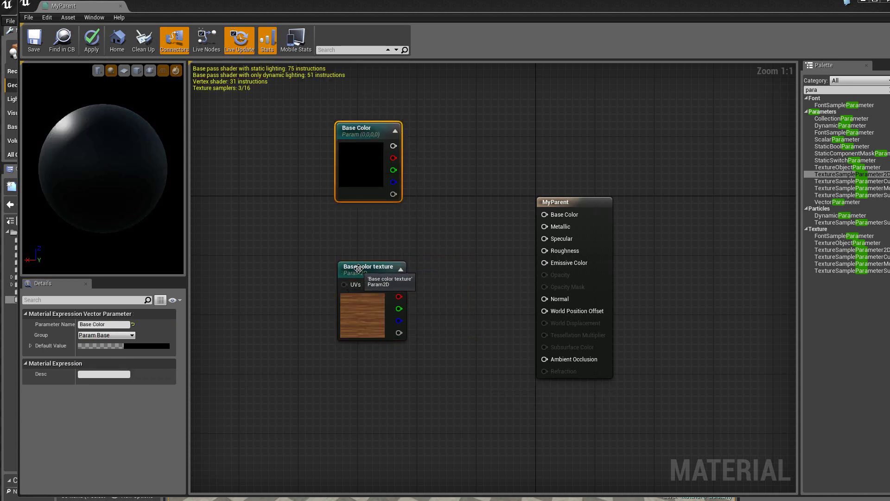
left_click_drag(358, 269, 357, 238)
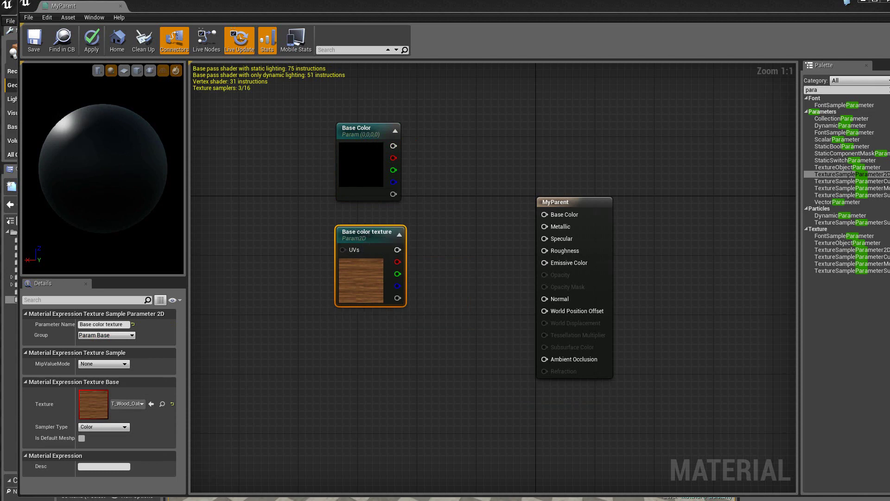
left_click(875, 91)
key("ctrl+a")
key("BackSpace")
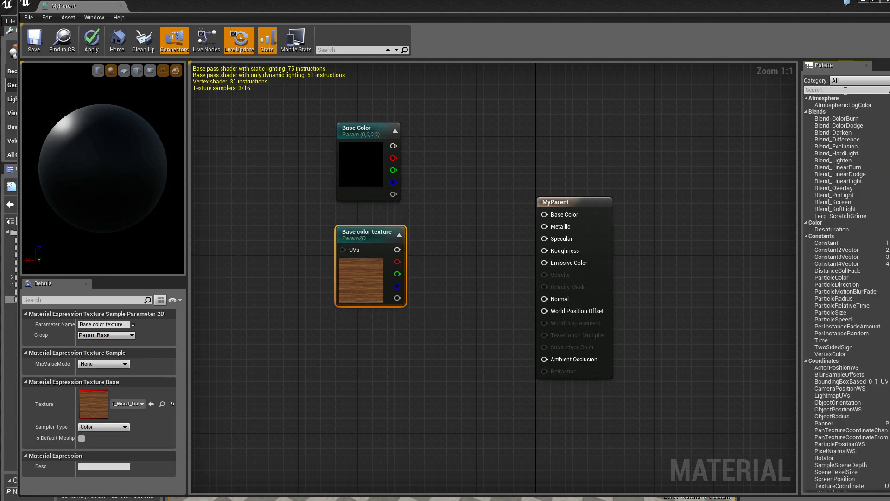
type("mult")
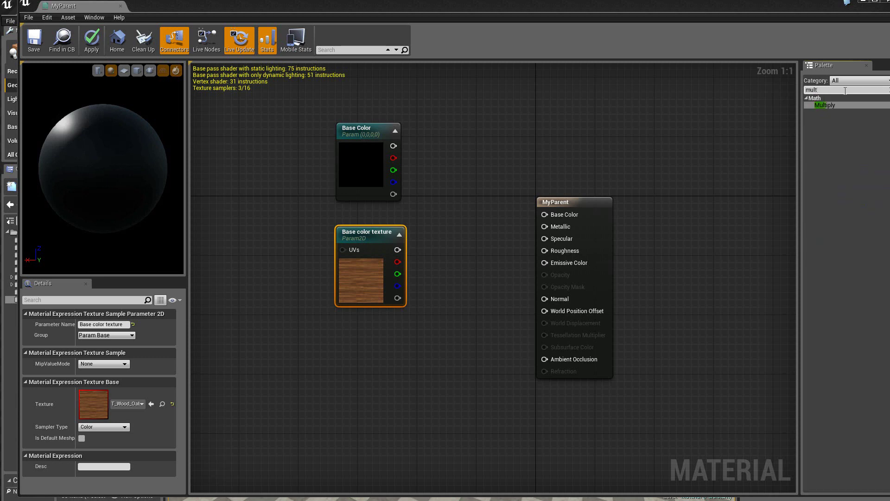
left_click_drag(830, 105, 445, 186)
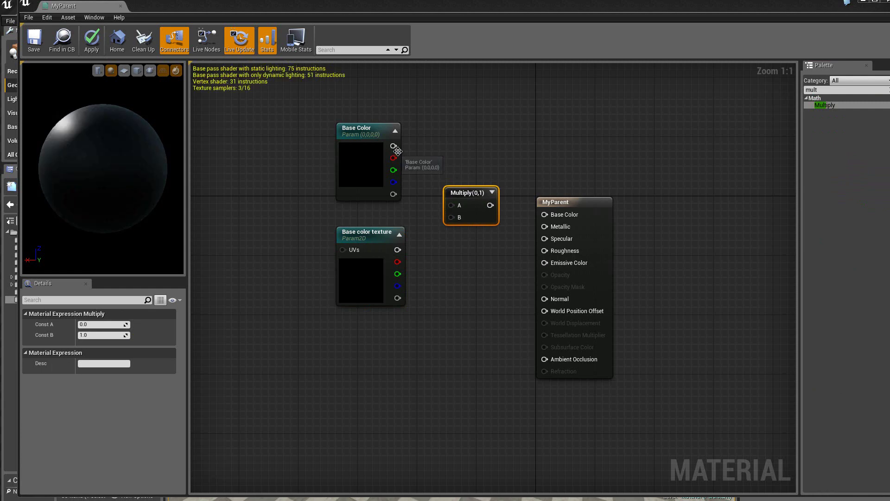
Step: Multiply Base Color (A) by the wood texture (B), tint it pink, and save MyParent
left_click_drag(393, 147, 450, 205)
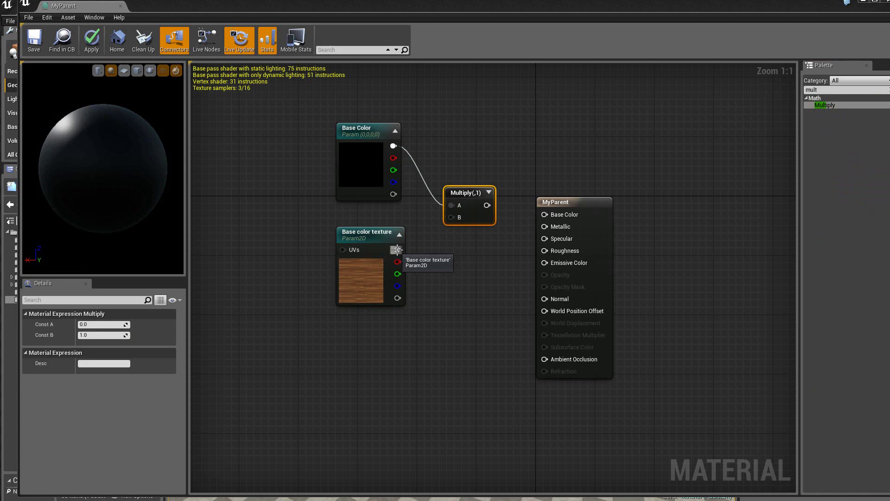
left_click_drag(397, 250, 544, 215)
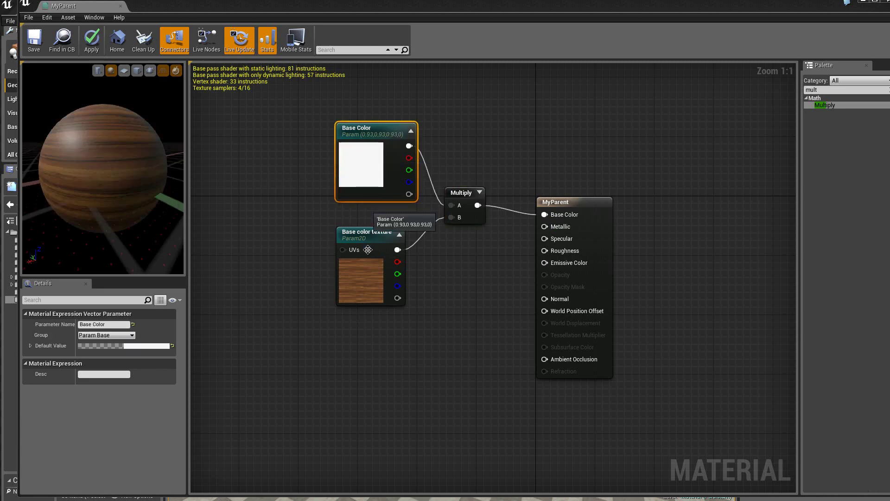
double_click(361, 166)
mouse_move(419, 245)
left_mouse_down()
mouse_move(430, 232)
mouse_move(450, 234)
mouse_move(485, 258)
left_mouse_up()
left_click(299, 301)
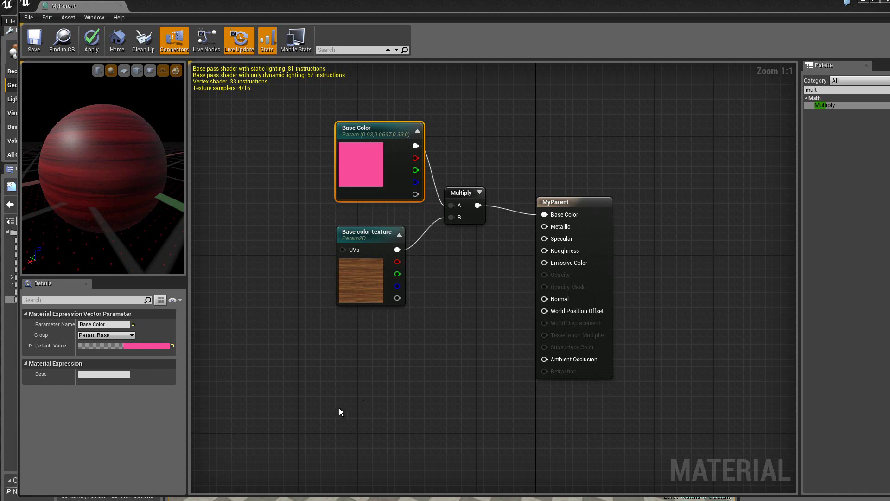
left_click(36, 45)
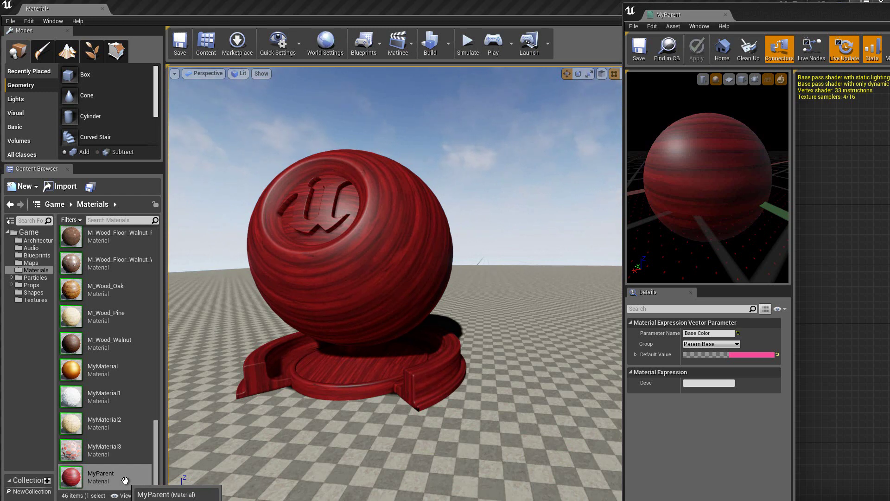
Step: Create the MyParent_Inst material instance from MyParent's Content Browser context menu
right_click(96, 477)
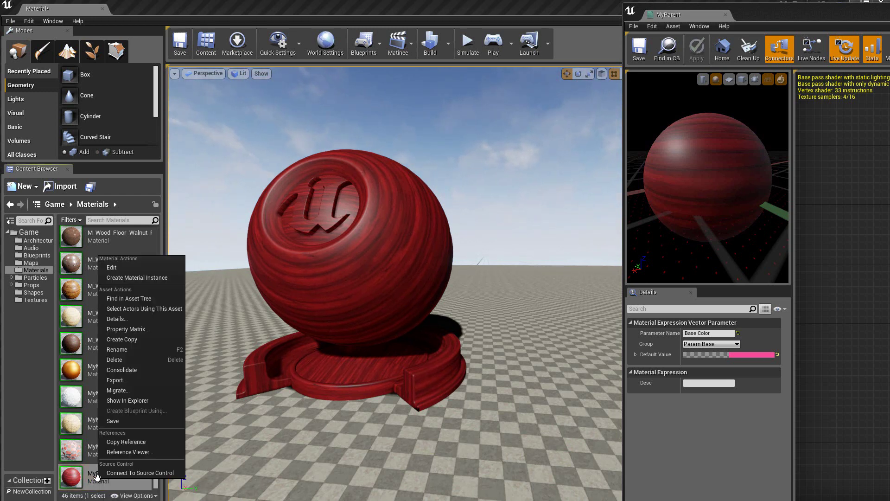
left_click(141, 277)
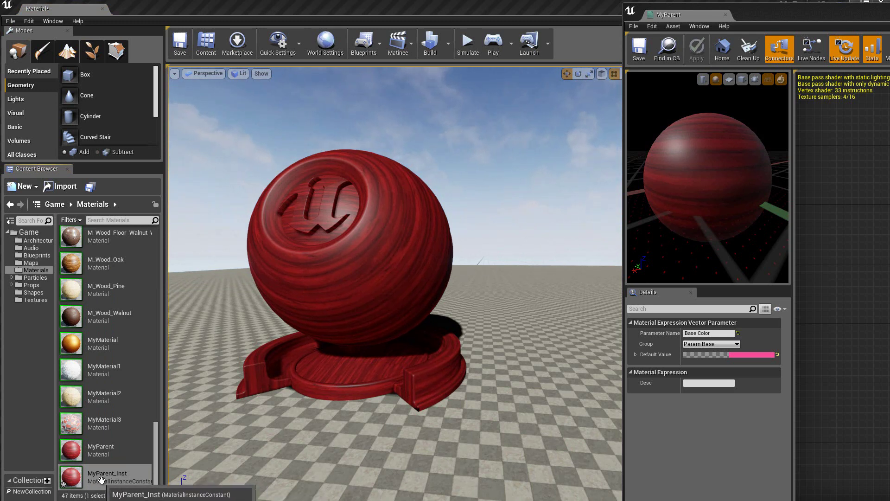
Step: Open MyParent_Inst, move its editor left, orbit the preview sphere, and expand Param Base
double_click(103, 479)
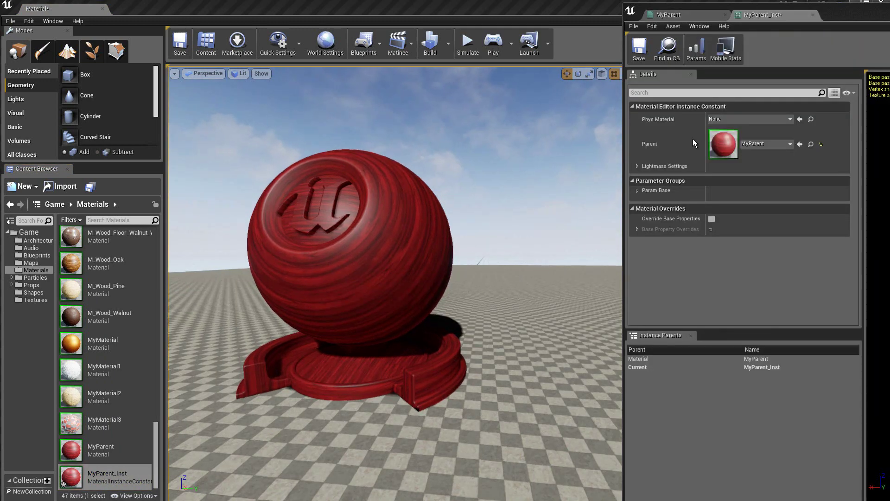
left_click_drag(870, 13, 265, 14)
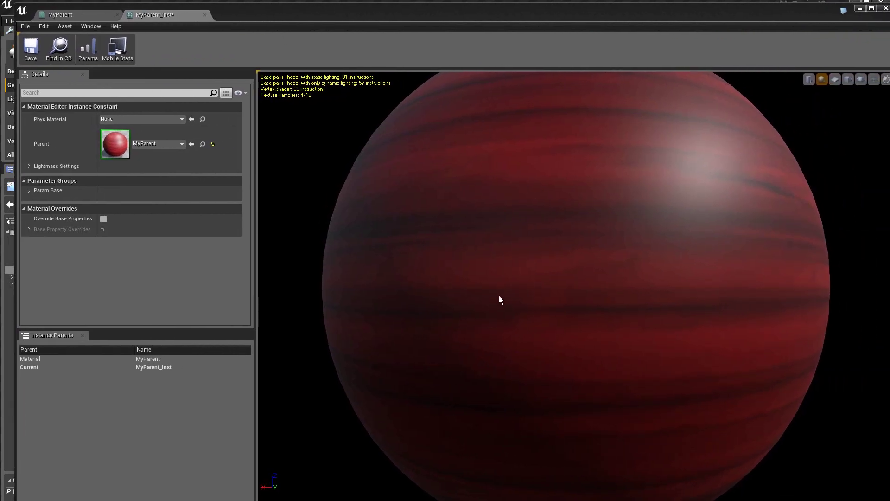
scroll(506, 276, "up", 2)
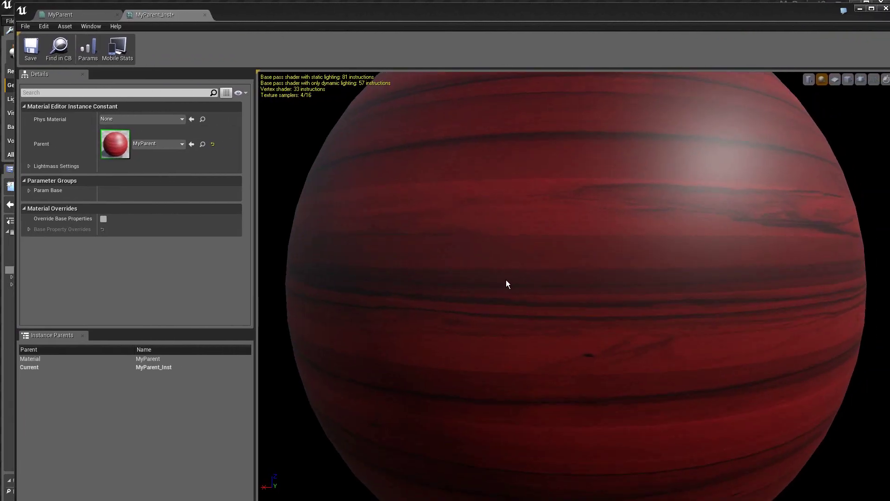
scroll(507, 277, "down", 3)
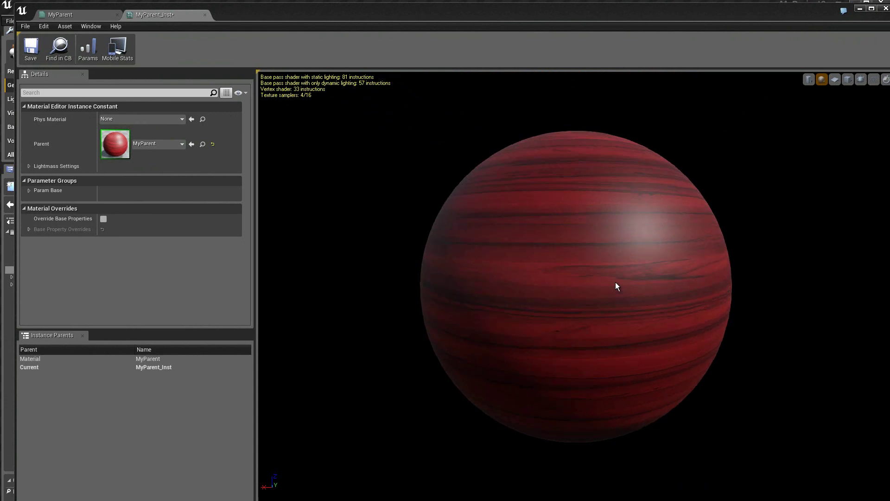
left_click_drag(616, 287, 486, 300)
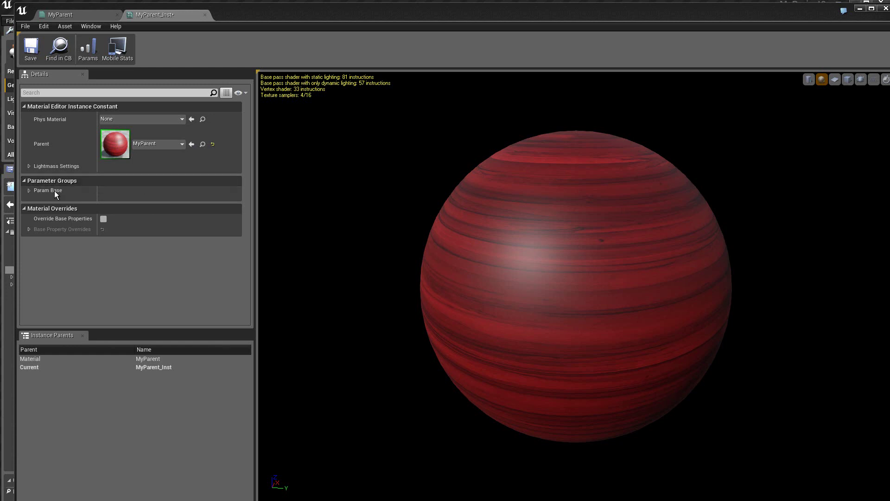
left_click(29, 191)
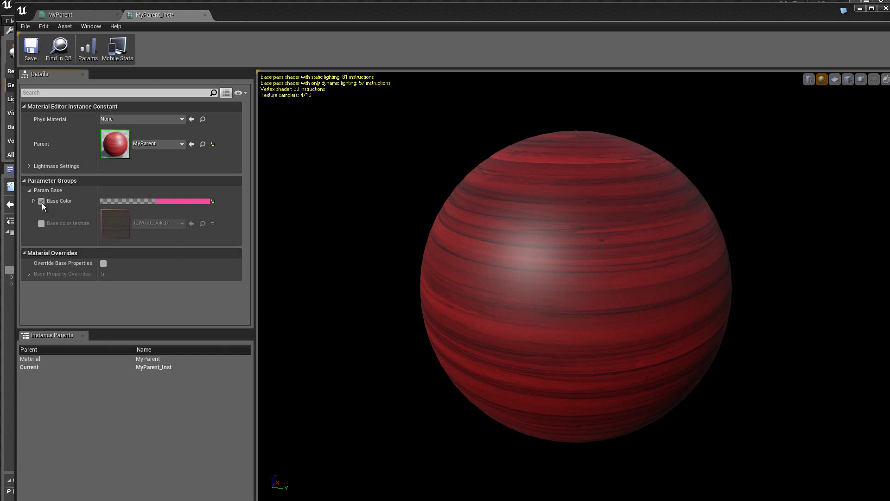
Step: Set the instance's Base Color override to yellow (R 0.93, G 0.764304, B 0.16672)
left_click(160, 200)
mouse_move(225, 271)
left_mouse_down()
mouse_move(235, 304)
mouse_move(194, 308)
mouse_move(180, 289)
mouse_move(195, 255)
mouse_move(235, 248)
mouse_move(243, 307)
left_mouse_up()
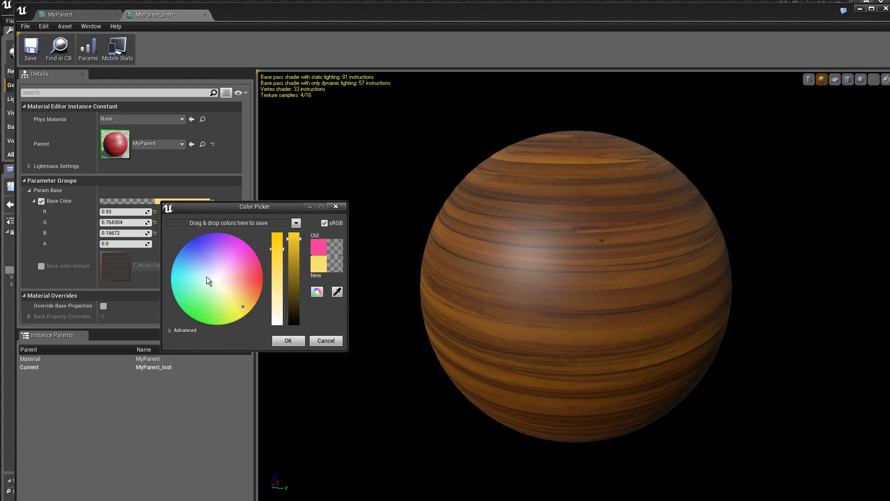
left_click(291, 341)
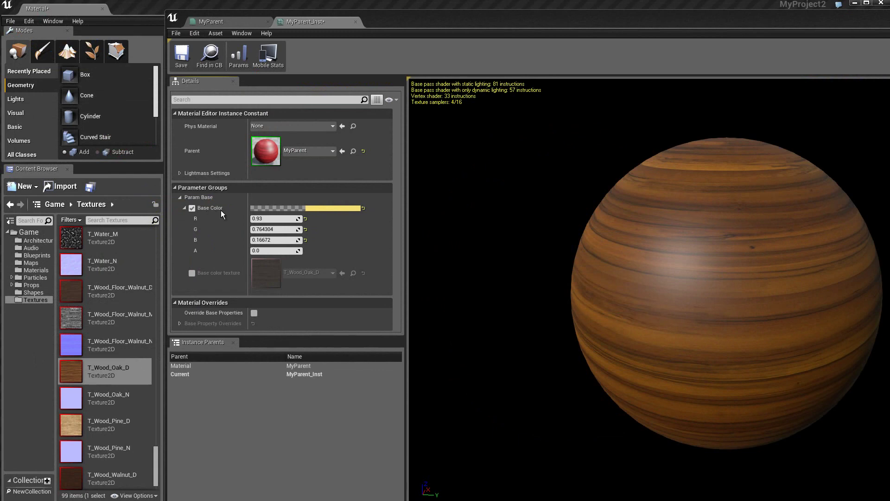
Step: Enable the Base color texture override, trying T_Wood_Pine_D and T_Wood_Floor_Walnut_D
left_click(192, 273)
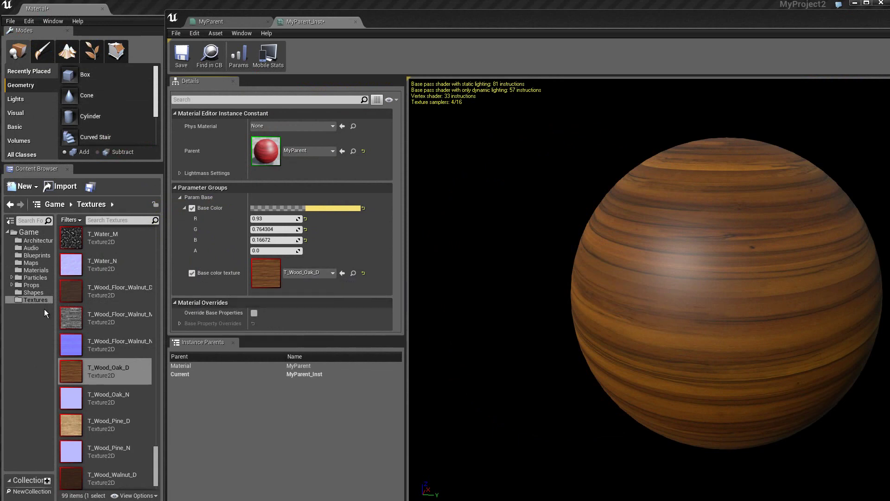
left_click(70, 426)
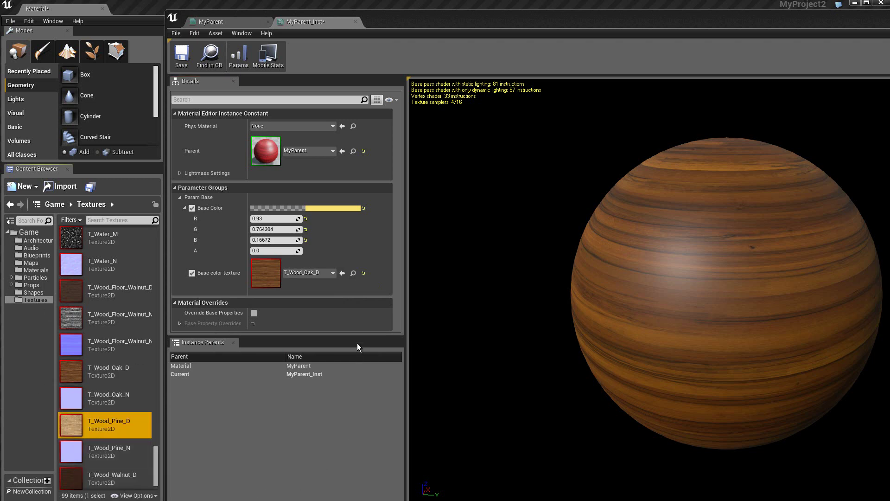
left_click(342, 273)
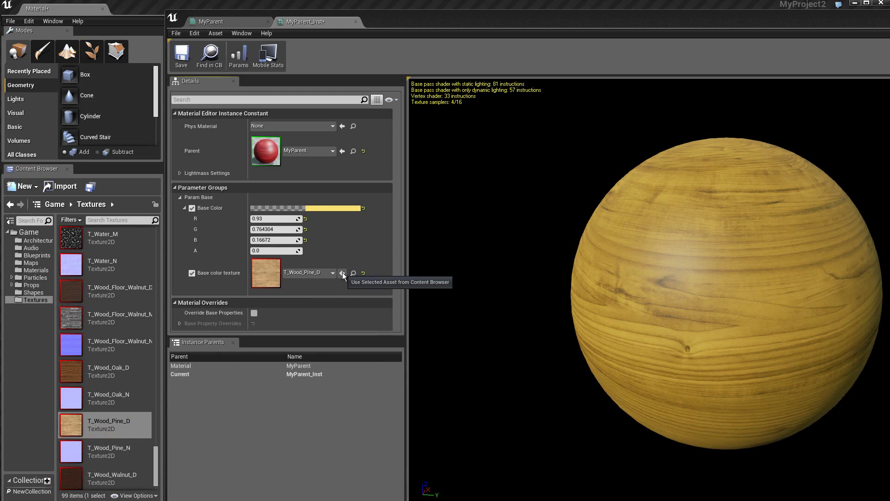
left_click(72, 289)
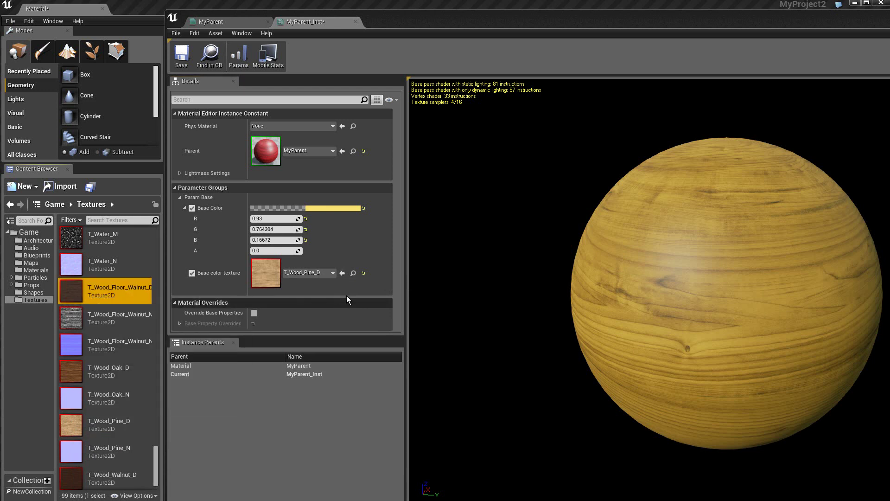
left_click(344, 274)
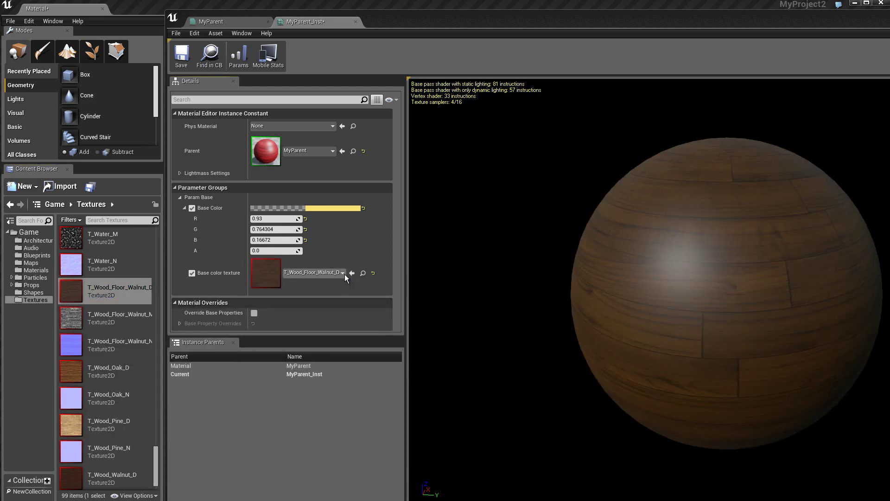
Step: Brighten the Base Color yellow to G 0.883762, B 0.138134
left_click(325, 208)
left_click_drag(385, 276, 414, 319)
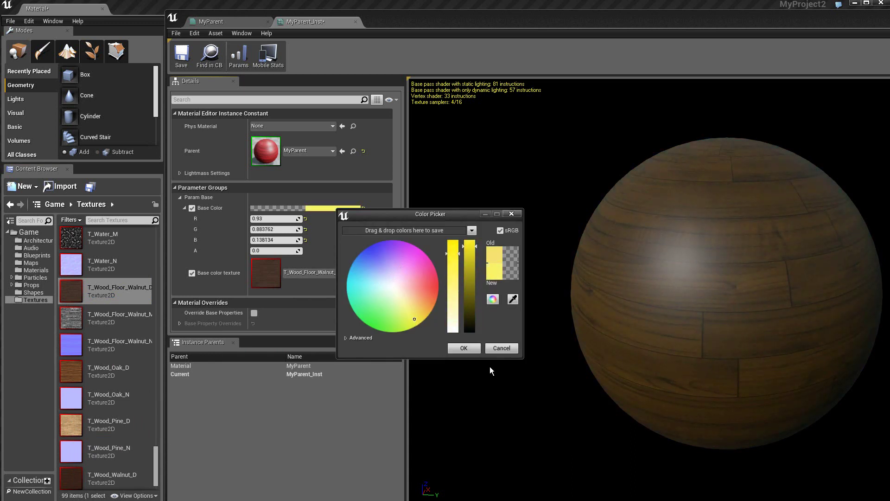
left_click(462, 348)
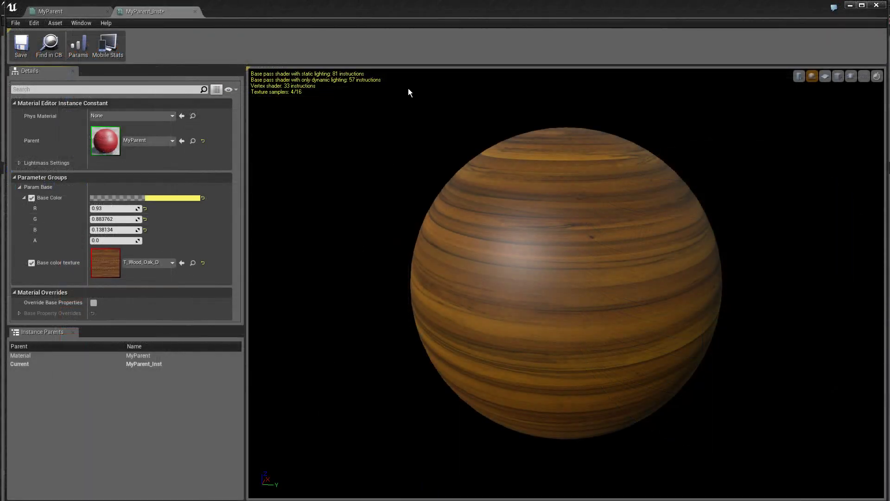
Step: Save MyParent_Inst, move its editor aside, and switch between the MyParent and MyParent_Inst tabs
left_click(21, 44)
left_click_drag(246, 12, 407, 9)
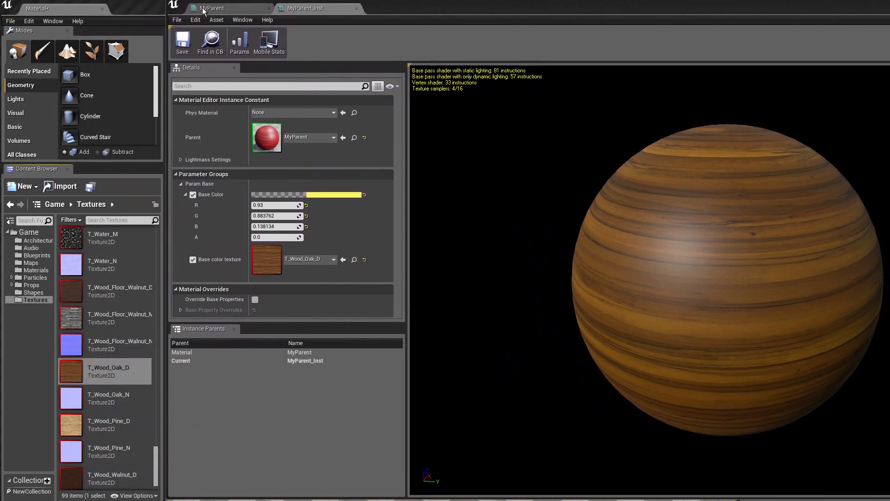
left_click(217, 9)
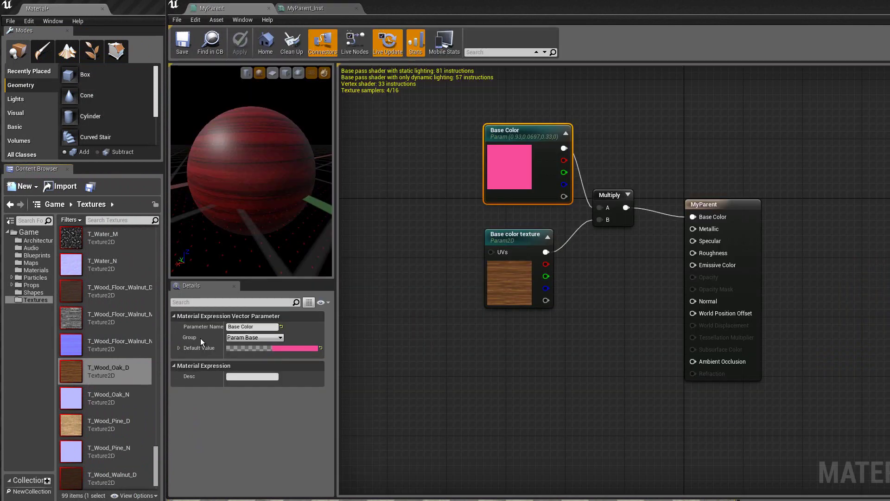
left_click(328, 9)
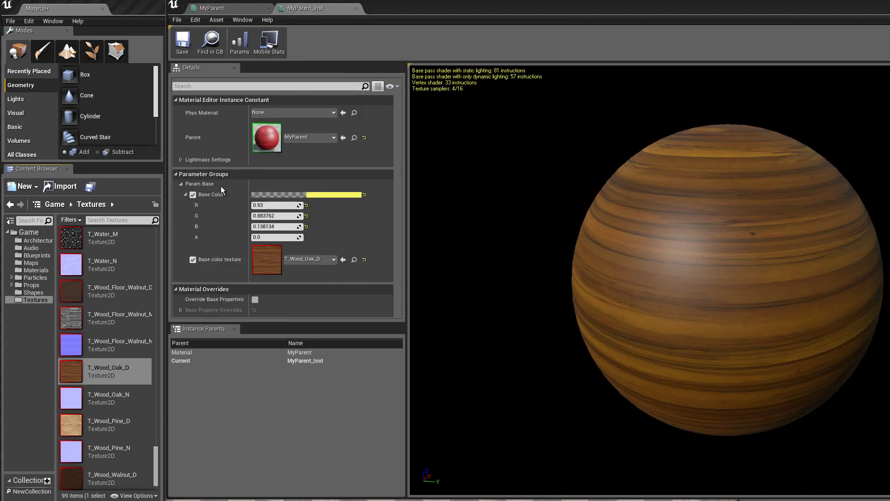
left_click(230, 7)
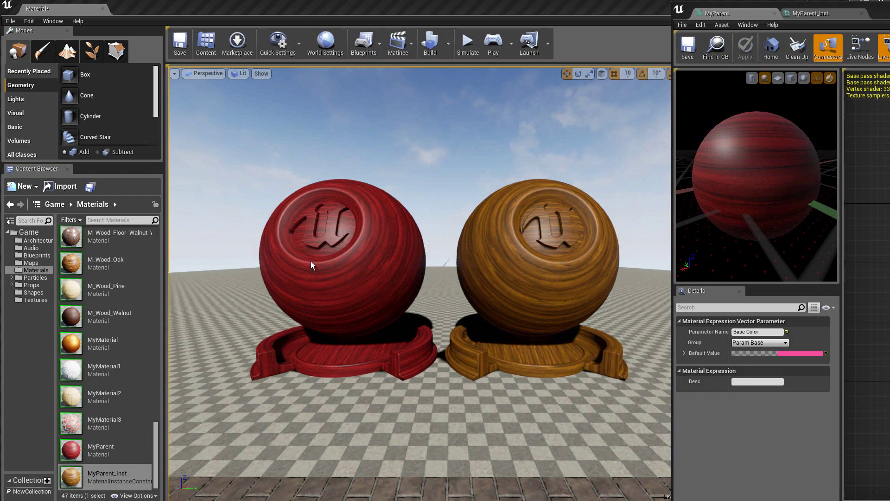
Step: Browse to each sphere's material: MyParent_Inst for the right sphere, MyParent for the red one
left_click(343, 283)
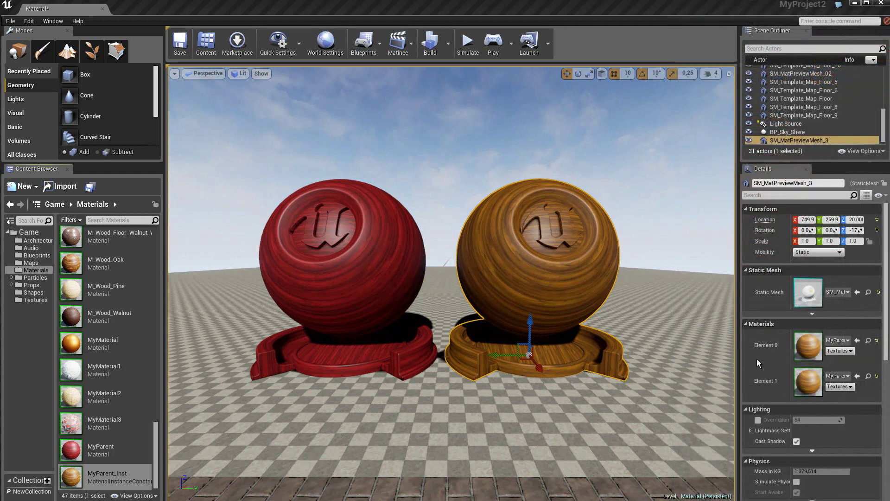
left_click(869, 342)
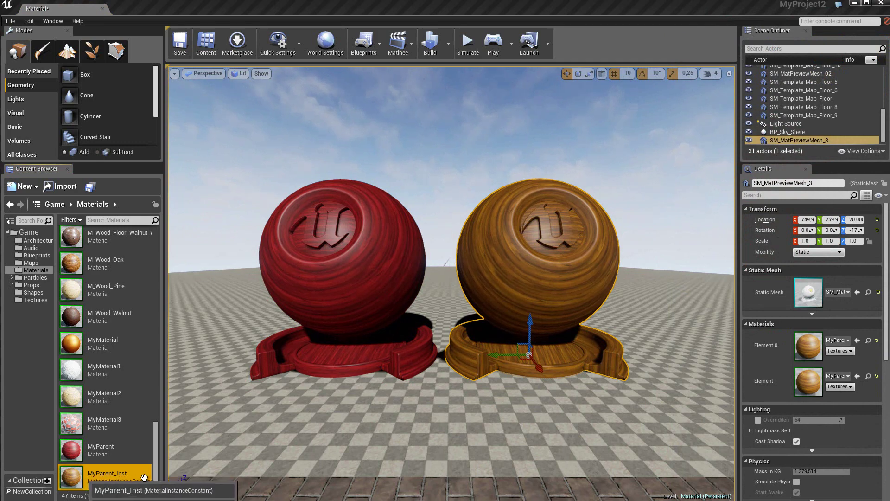
left_click(387, 255)
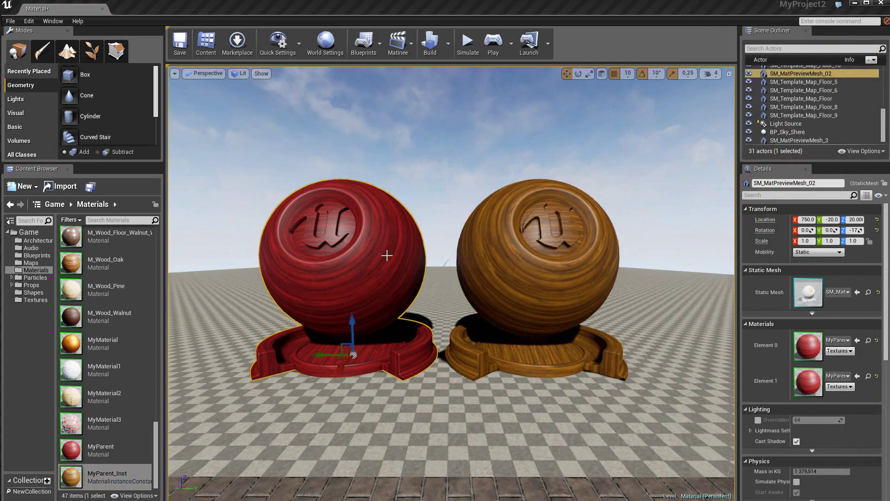
left_click(869, 341)
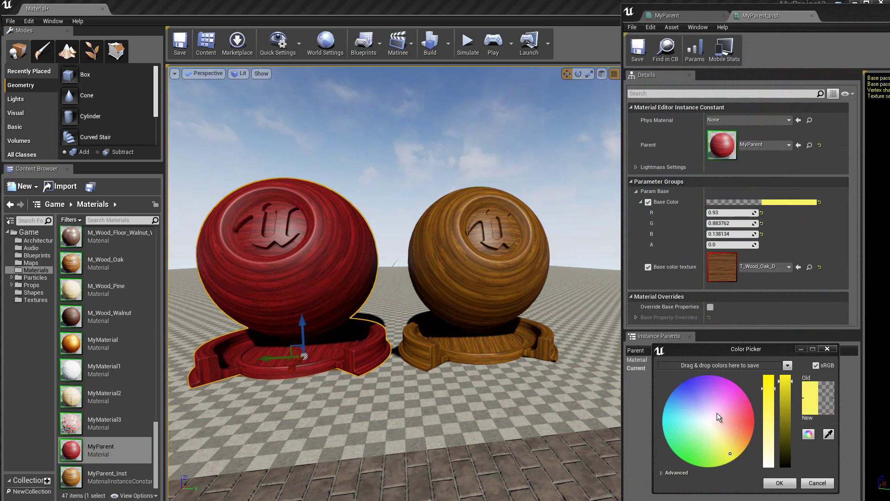
Step: Drag the color wheel selector to a green hue (R 0.254427, B 0.103555) and confirm it as MyParent_Inst's Base Color
left_click_drag(720, 413, 703, 463)
left_click(780, 483)
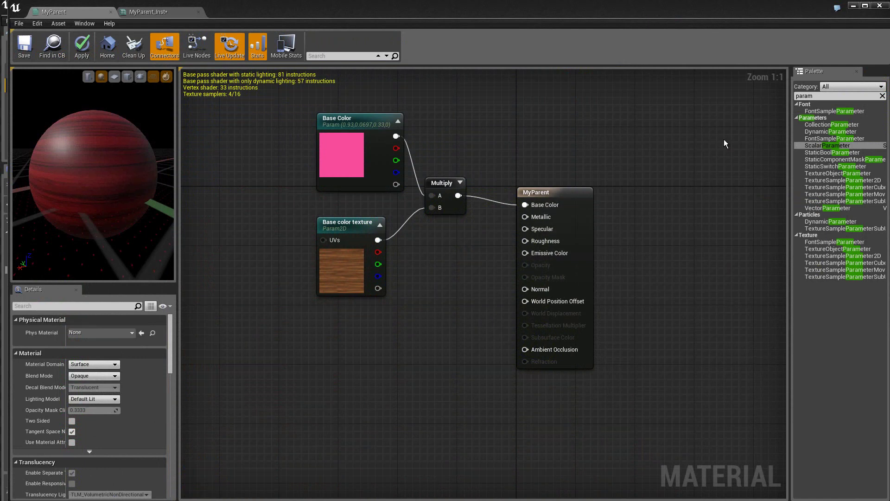
Step: Add a scalar parameter named Metal wired into Metallic, then place a second scalar parameter below it
left_click_drag(825, 146, 424, 290)
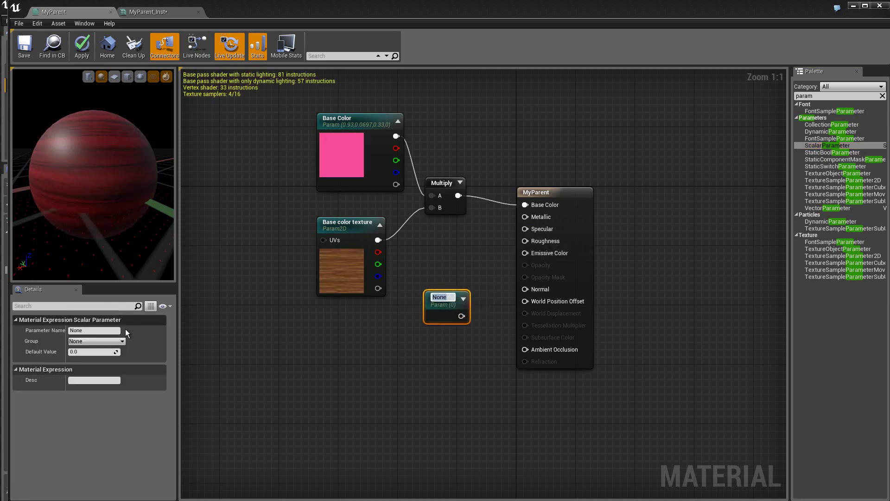
left_click(92, 330)
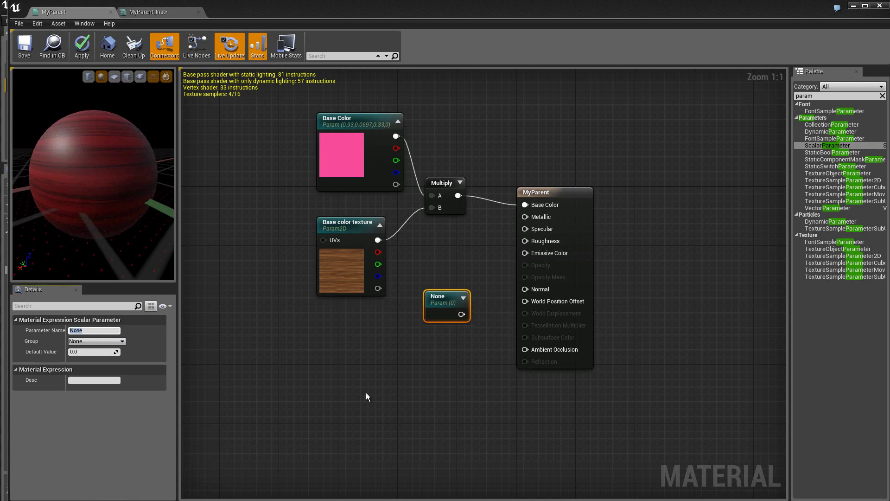
type("Metal")
key("Return")
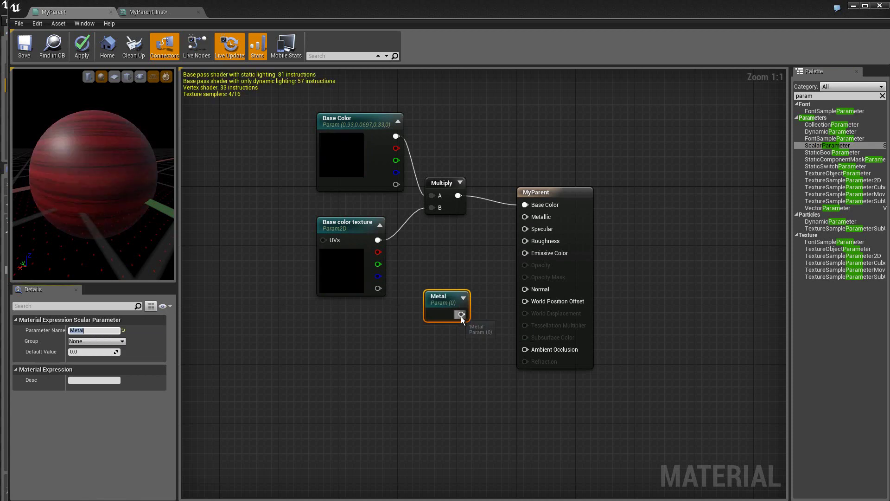
left_click_drag(461, 314, 525, 219)
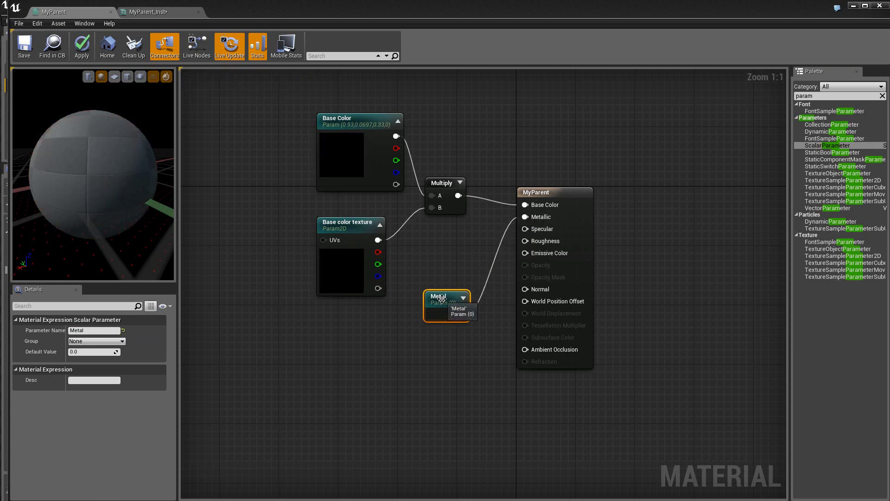
left_click_drag(446, 299, 435, 276)
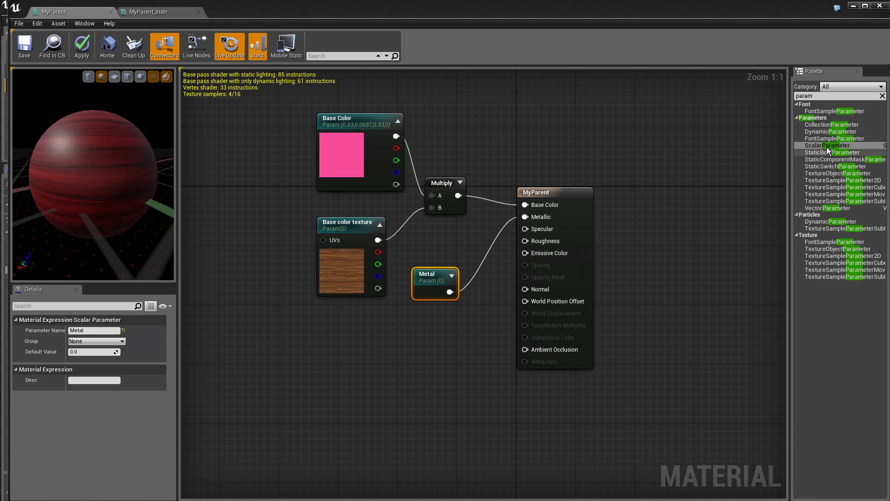
left_click_drag(827, 145, 415, 333)
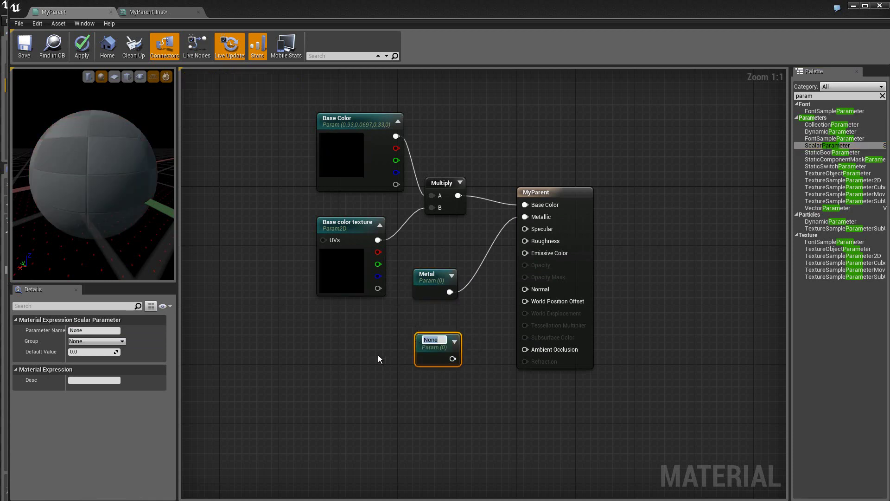
Step: Name the new scalar parameter Rugeux and put it in a new group called Matiere
left_click(75, 331)
type("Rugeux")
key("Return")
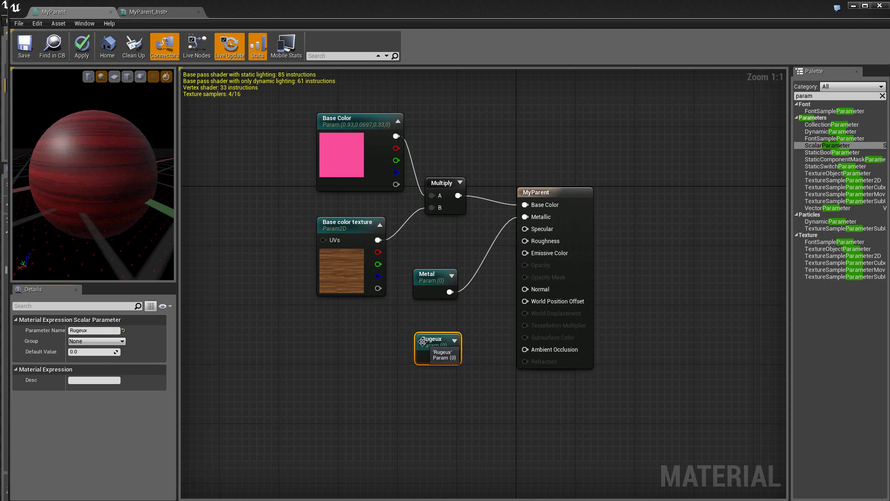
left_click(105, 341)
type("Matiere")
key("Return")
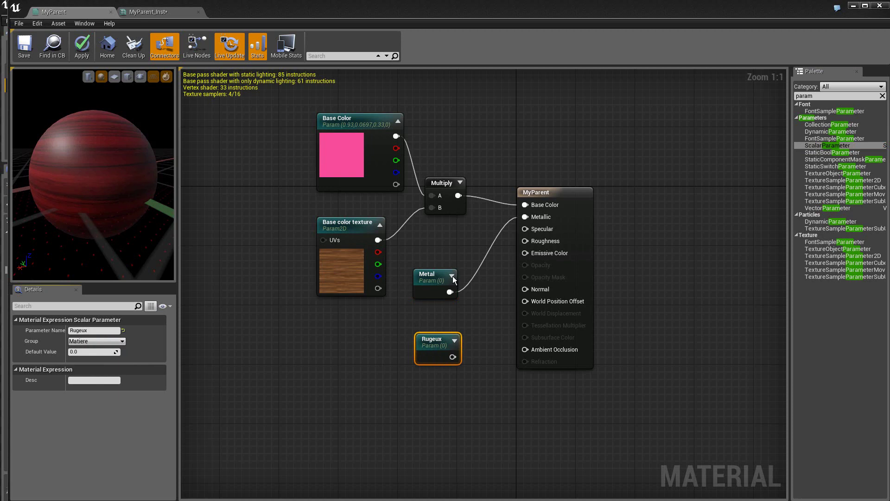
Step: Move the Metal parameter into the Matiere group and connect Rugeux to the Roughness input
left_click(425, 278)
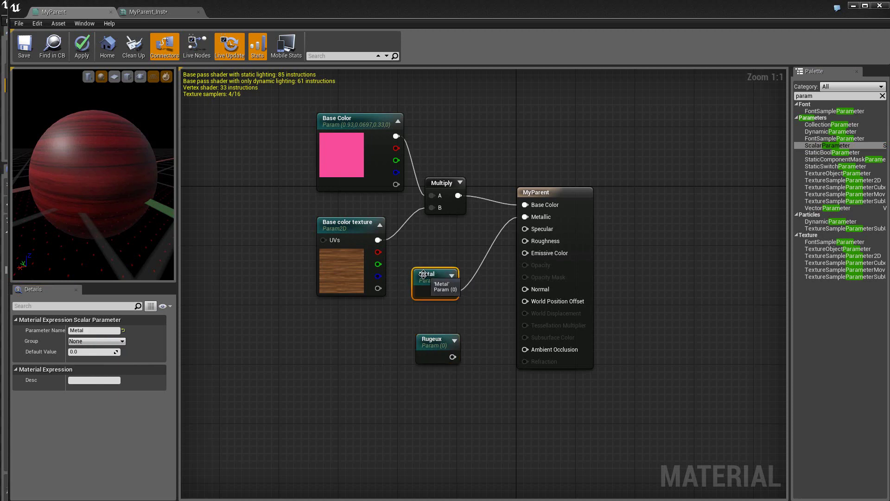
left_click(121, 340)
left_click(122, 341)
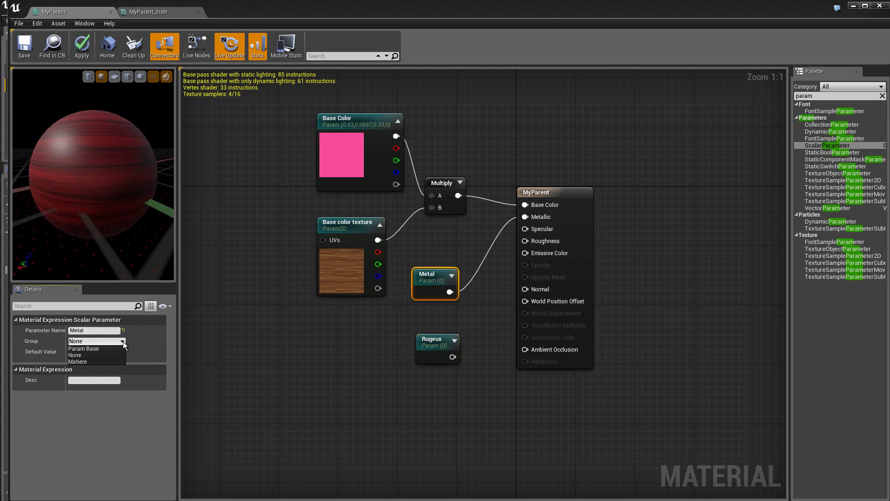
left_click(86, 361)
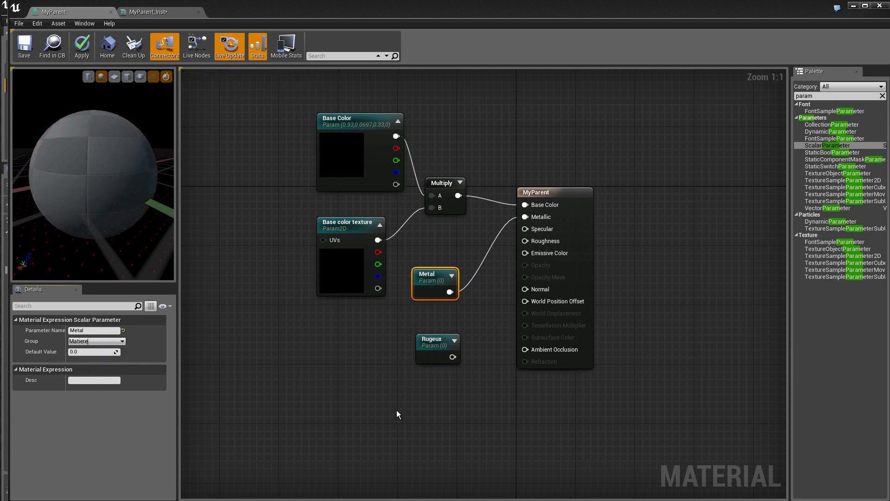
left_click_drag(452, 356, 524, 240)
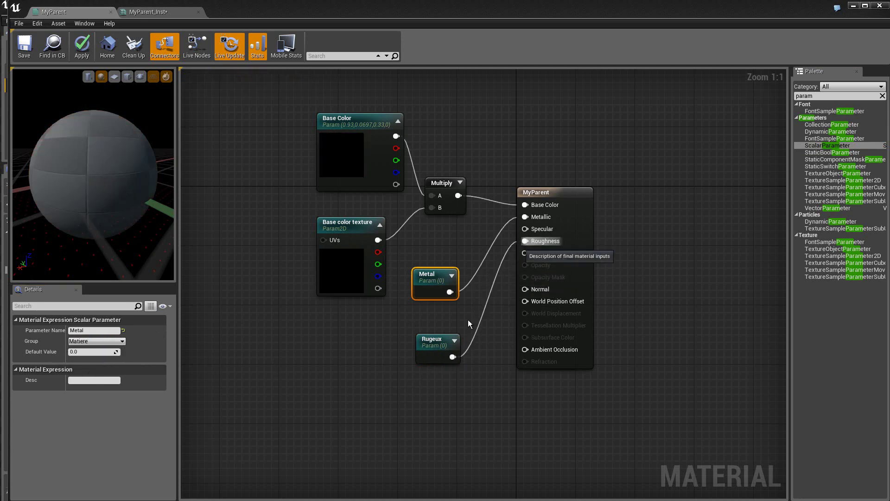
Step: Save the parent material, then expand the Matiere group in MyParent_Inst
left_click(25, 44)
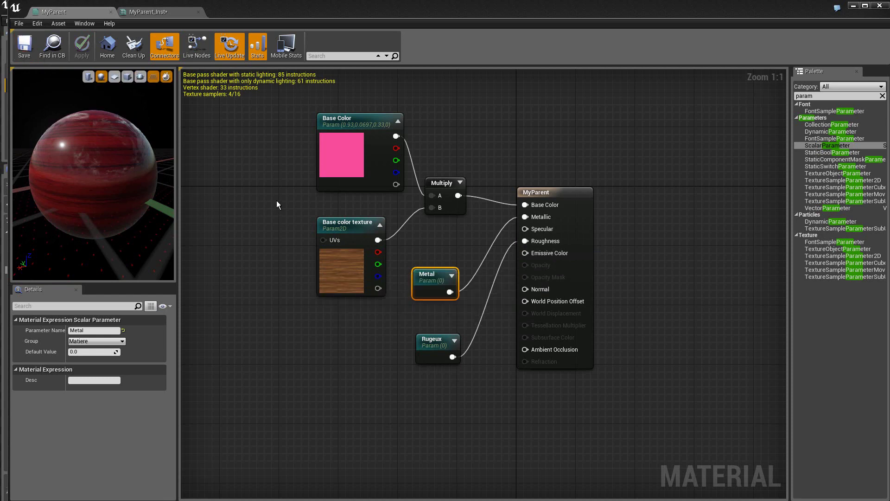
left_click(148, 12)
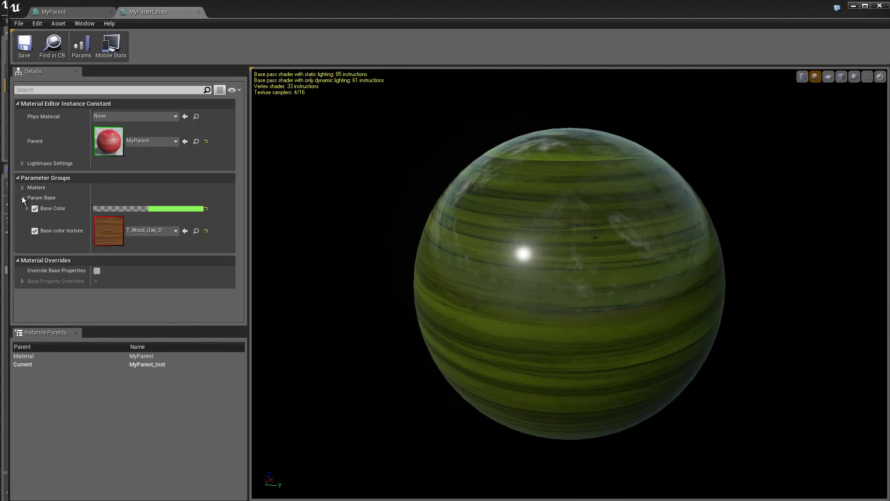
left_click(23, 199)
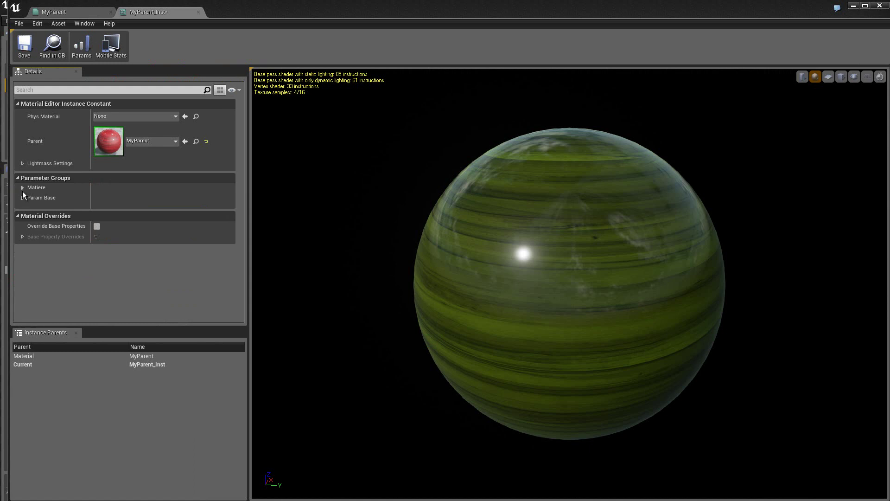
left_click(23, 187)
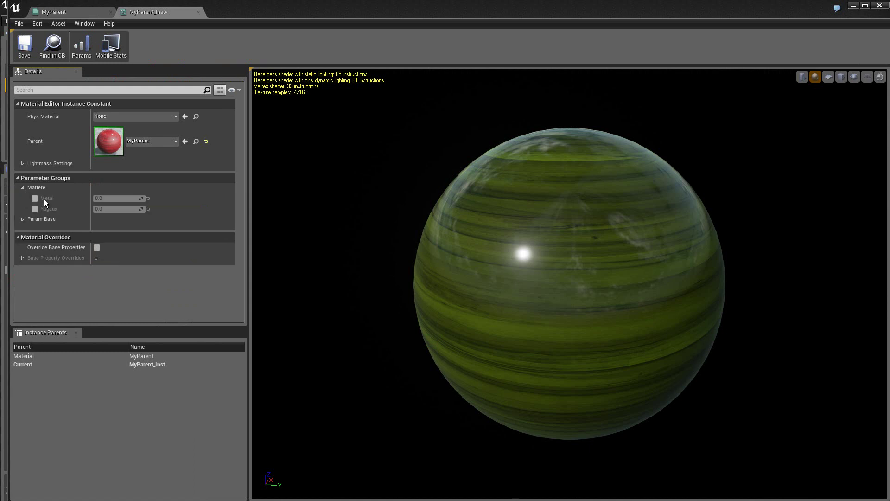
Step: Enable the Metal override on MyParent_Inst and set it to 0.5
left_click(35, 199)
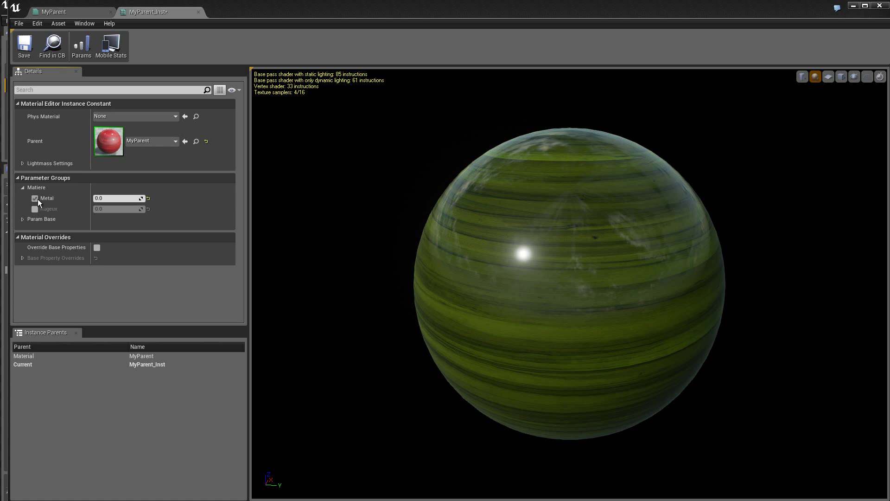
left_click(112, 200)
type("1")
key("Return")
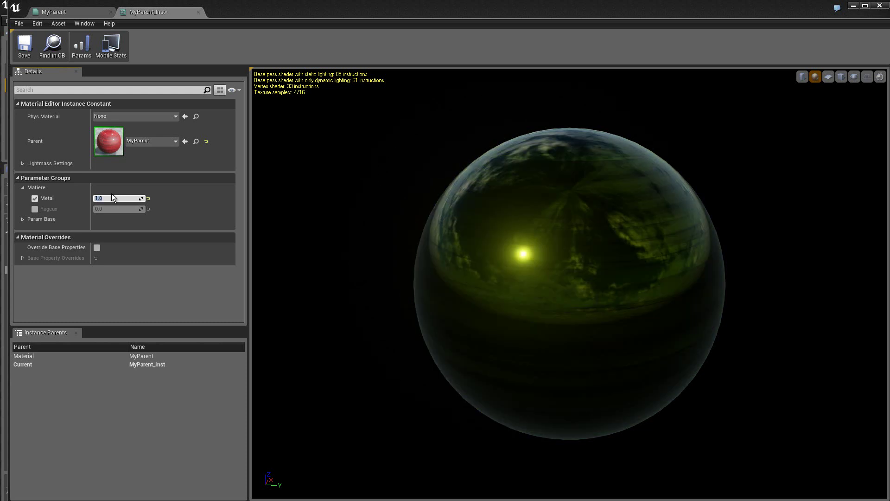
type("0.5")
key("Return")
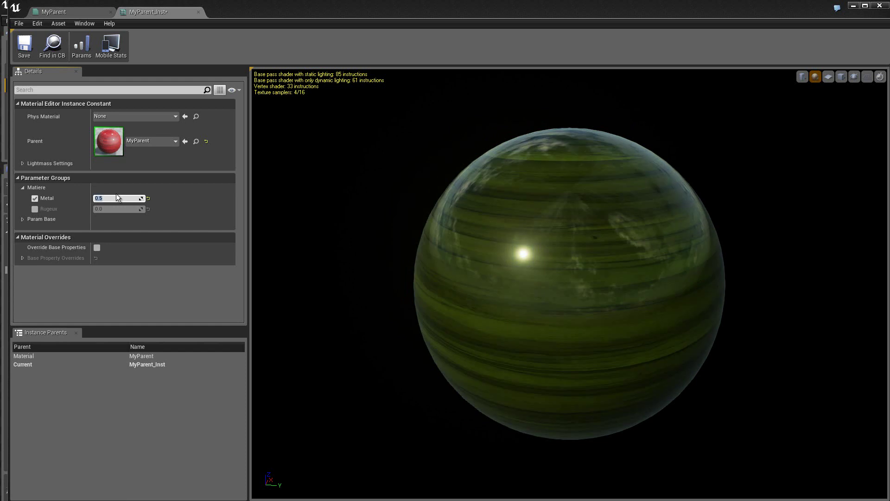
Step: Enable the Rugeux override on MyParent_Inst and set it to 0.2
left_click(34, 209)
left_click(110, 210)
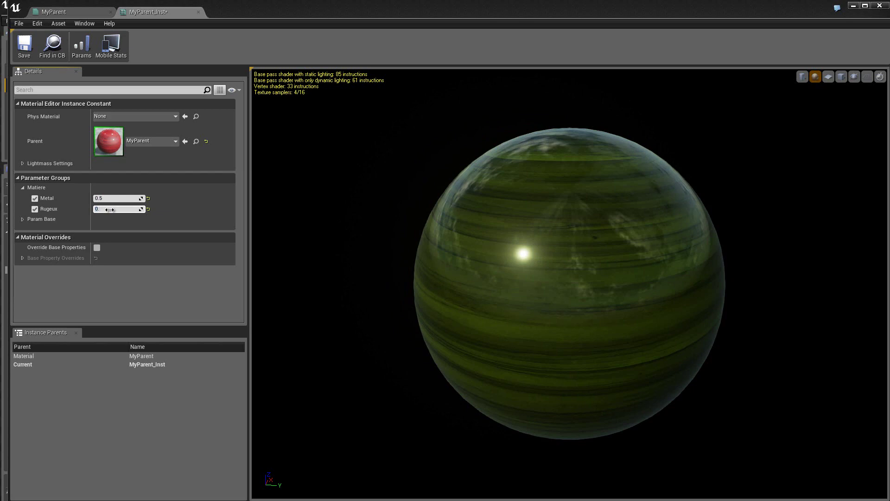
type("0.8")
key("Return")
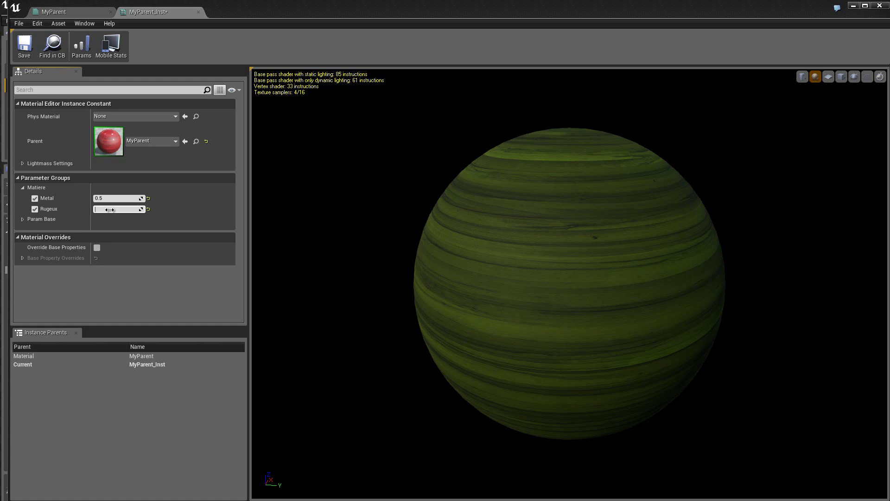
key("Return")
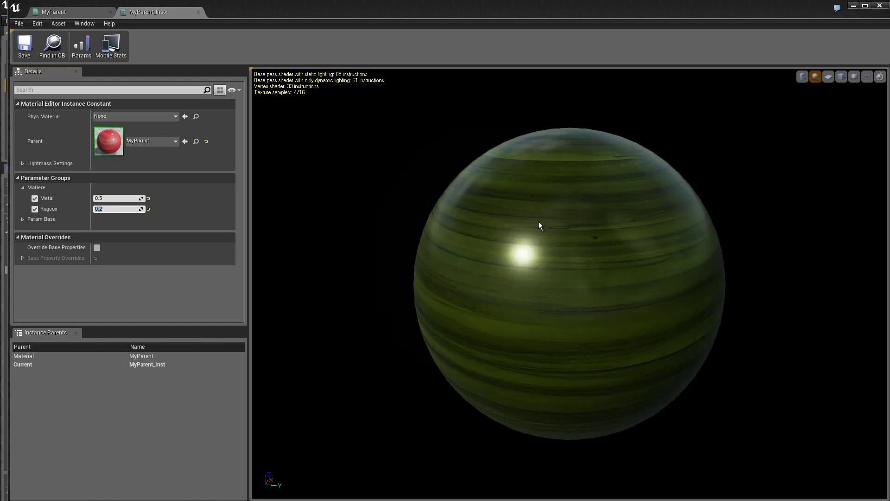
scroll(540, 227, "up", 2)
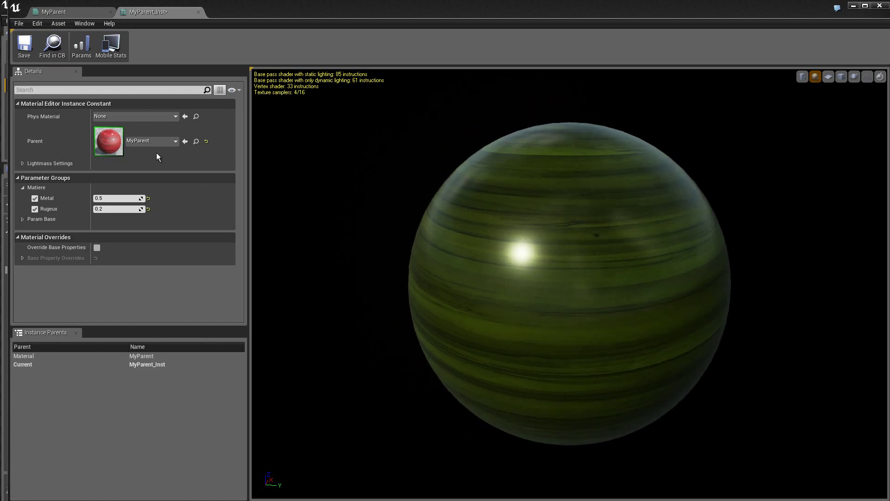
Step: Save MyParent_Inst and move its window aside to reveal the red and green wood spheres
left_click(25, 49)
left_click_drag(235, 10, 795, 13)
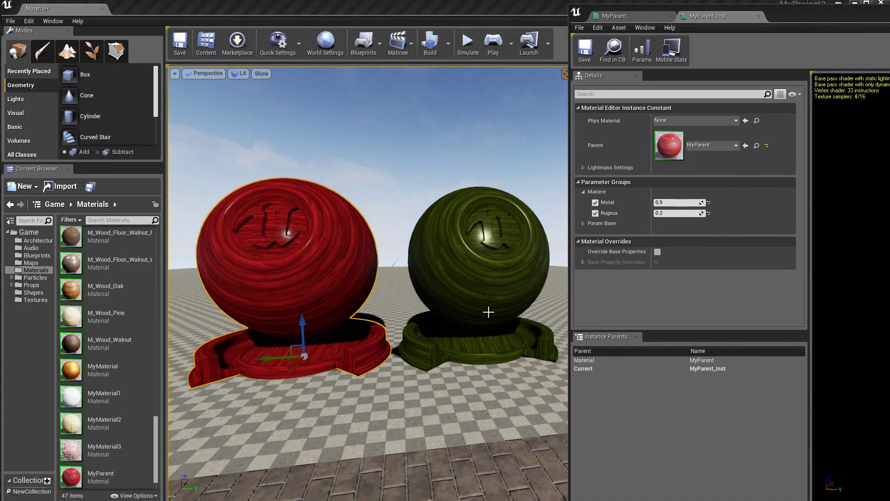